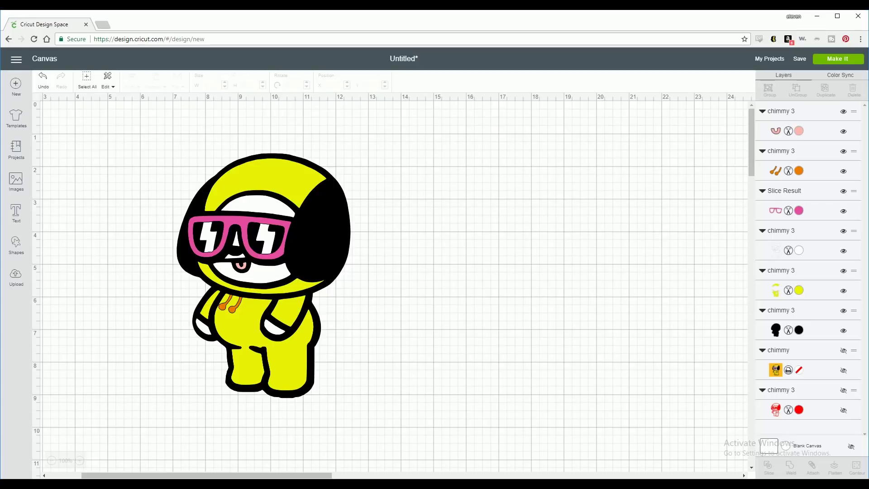
left_click(241, 265)
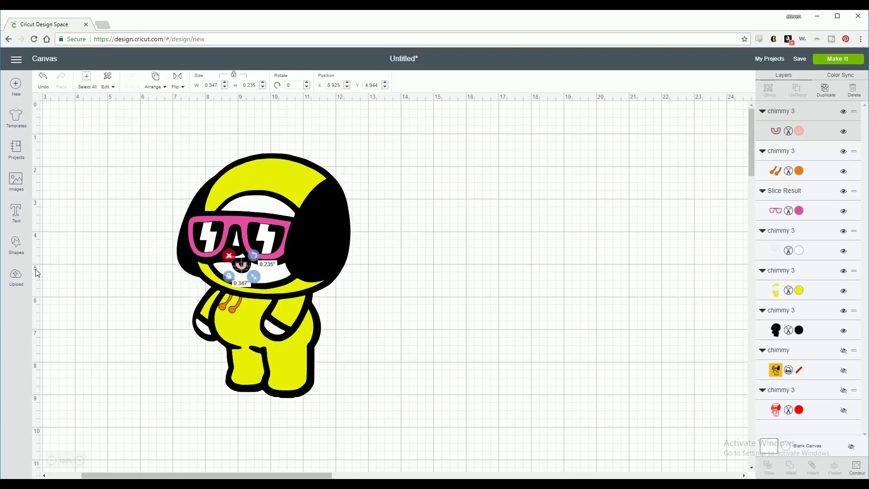
left_click(85, 268)
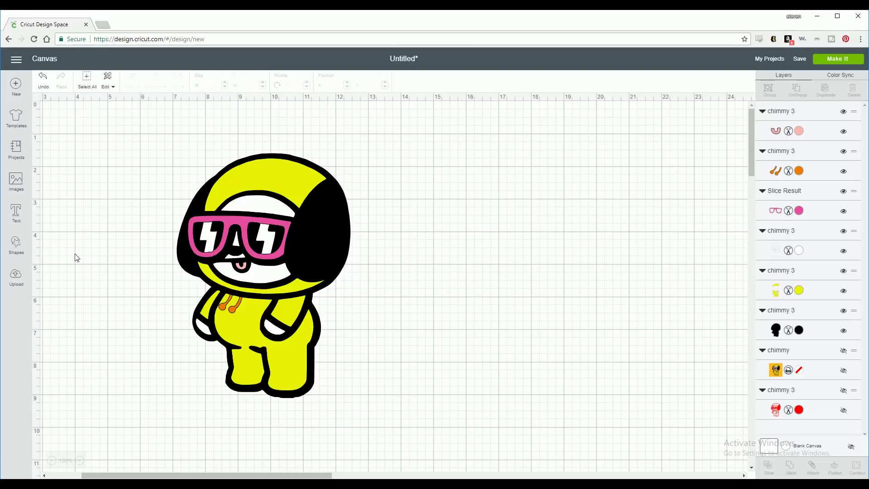
- Insert a square, shrink it to about 0.167 inch, and place it in the gap between the character's head and arm
left_click(17, 248)
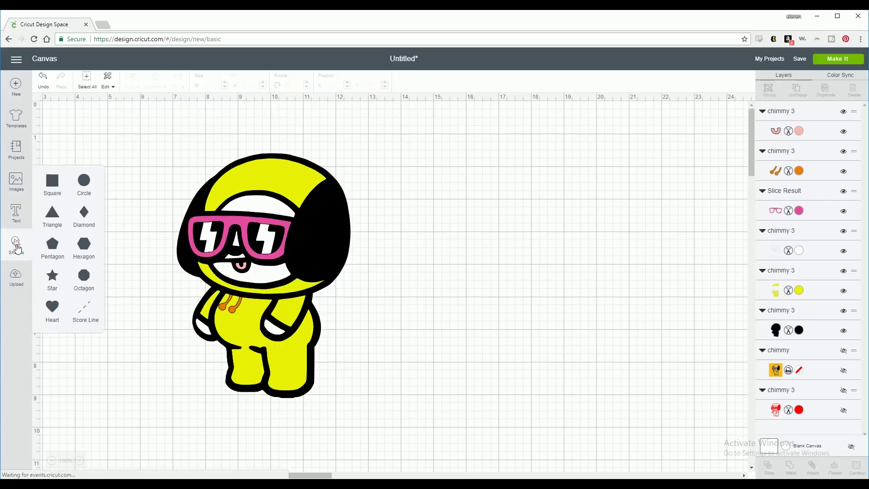
left_click(54, 183)
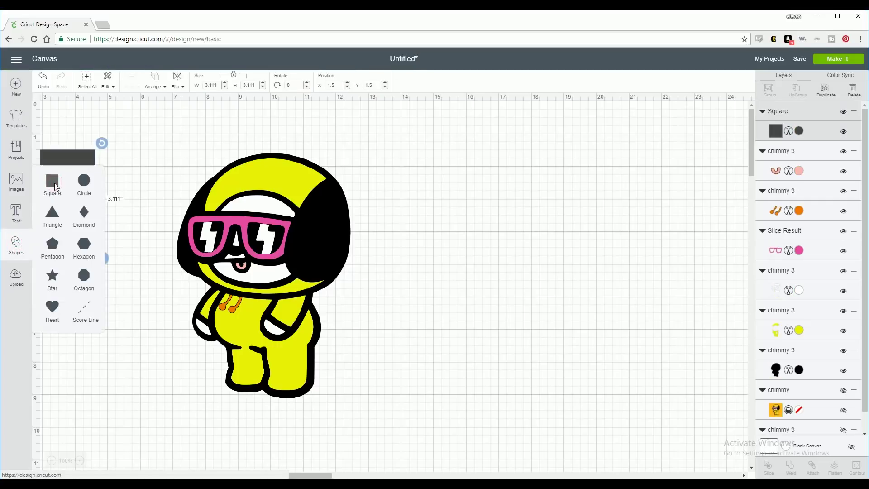
left_click_drag(91, 205, 143, 240)
left_click_drag(176, 323, 202, 290)
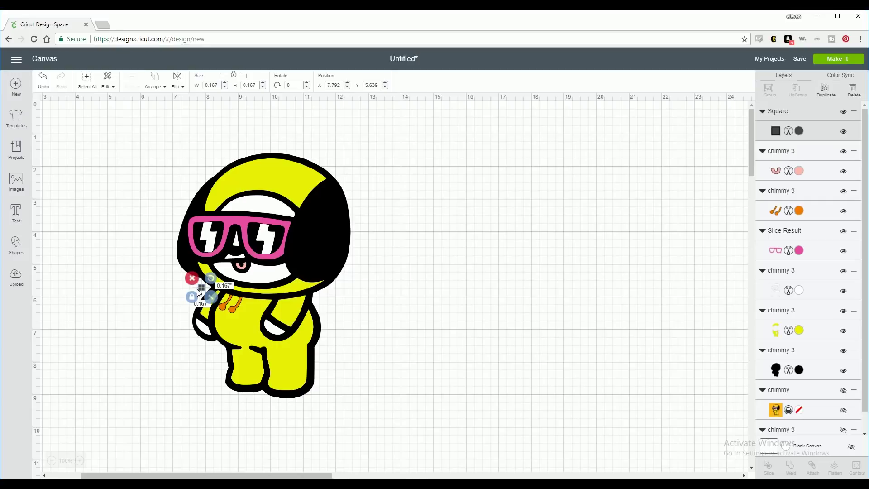
left_click(79, 461)
left_click(79, 460)
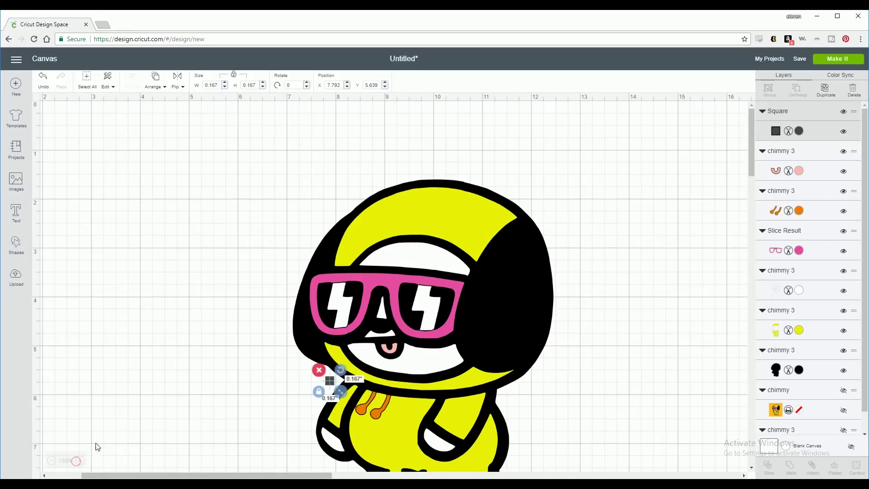
scroll(136, 401, "down", 2)
scroll(197, 263, "right", 2)
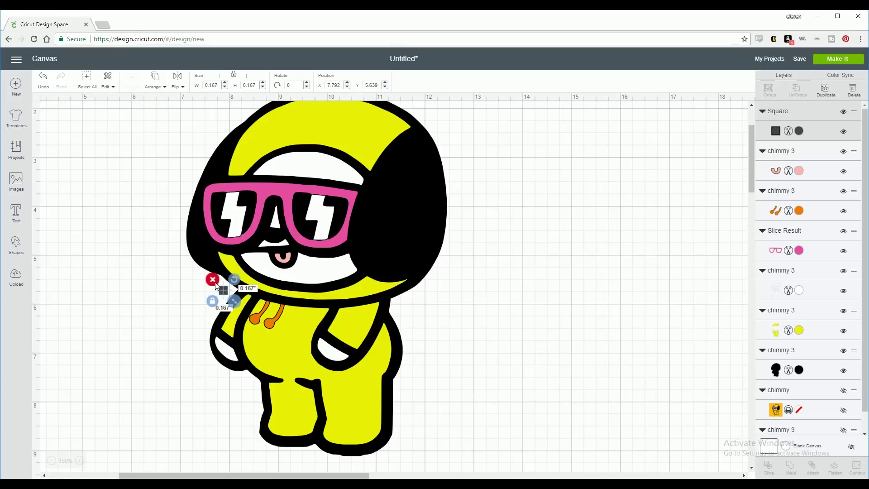
left_click_drag(224, 294, 225, 295)
key("ctrl+z")
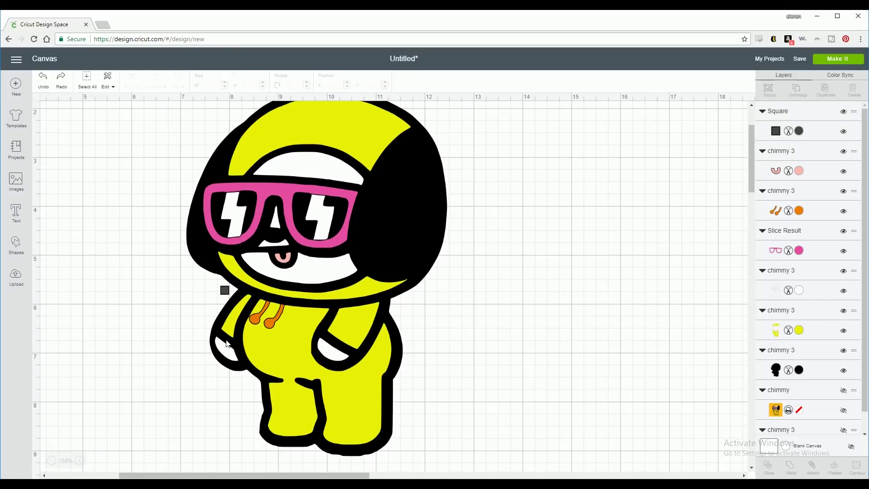
- Copy the small square, paste it, and place the copy on the empty canvas beside the character's head at about X 6.431, Y 5.37
left_click(227, 292)
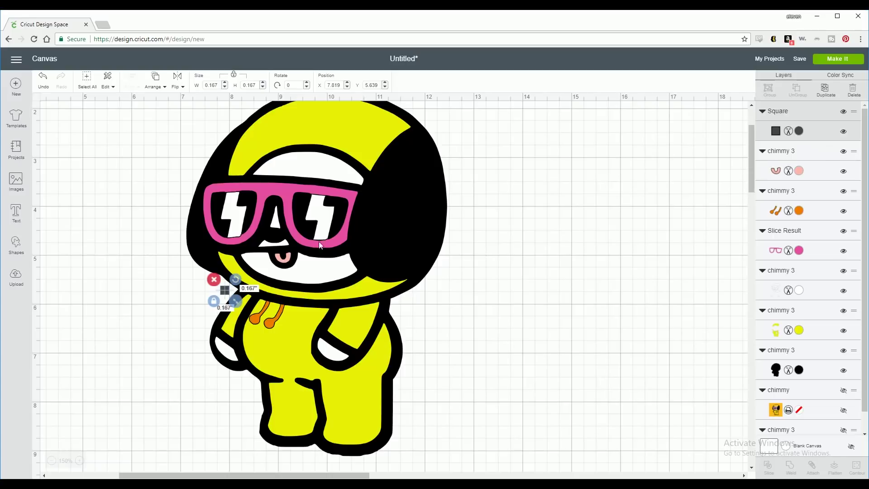
scroll(844, 204, "down", 1)
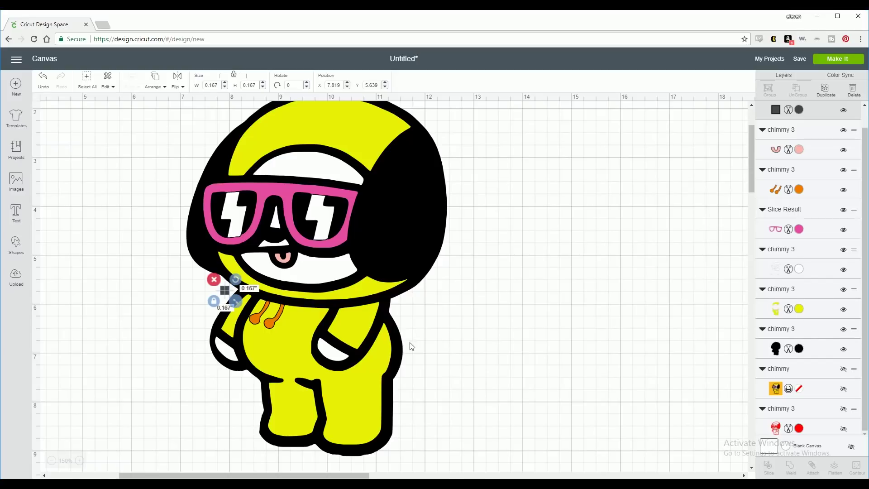
left_click(228, 294)
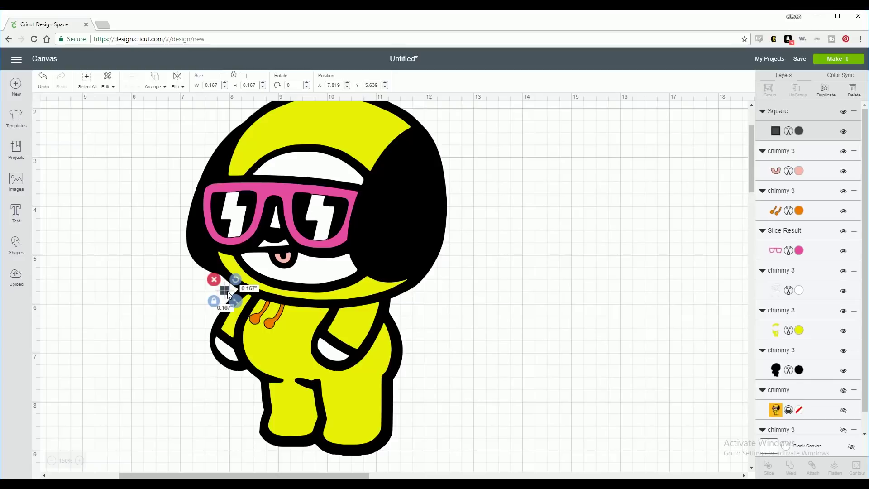
right_click(228, 294)
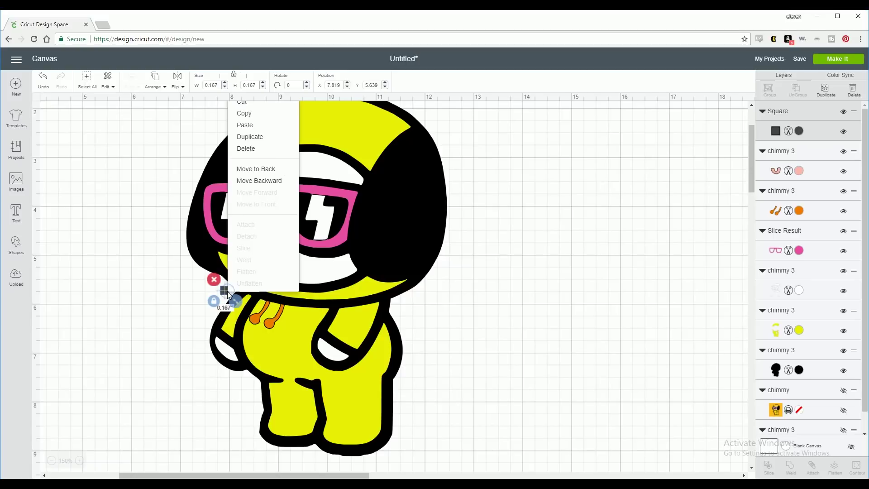
left_click(273, 114)
right_click(201, 293)
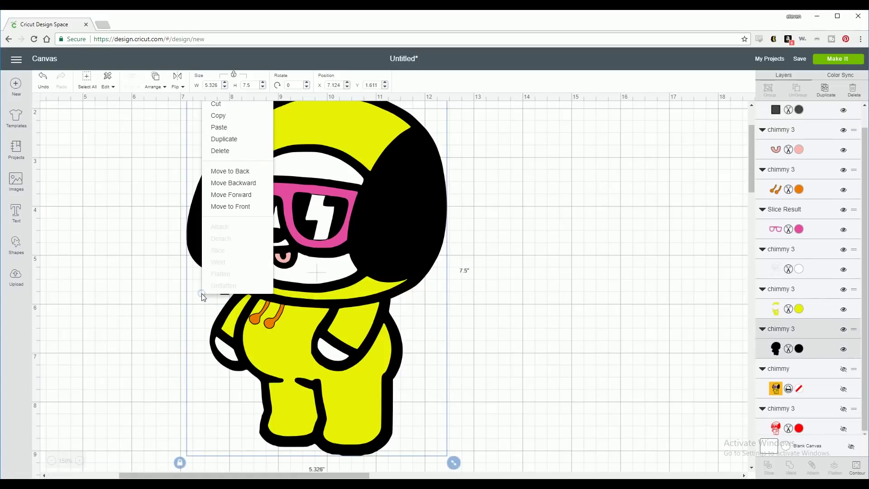
left_click(117, 304)
right_click(148, 288)
left_click(193, 114)
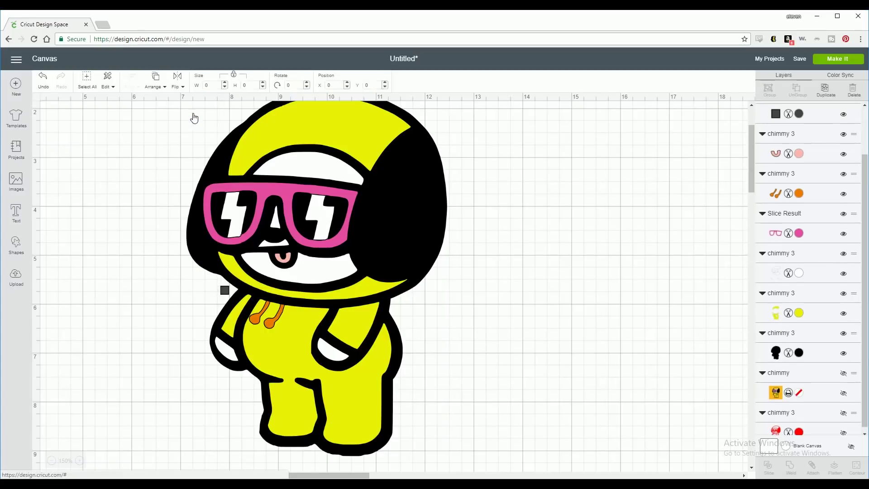
left_click_drag(250, 314, 159, 279)
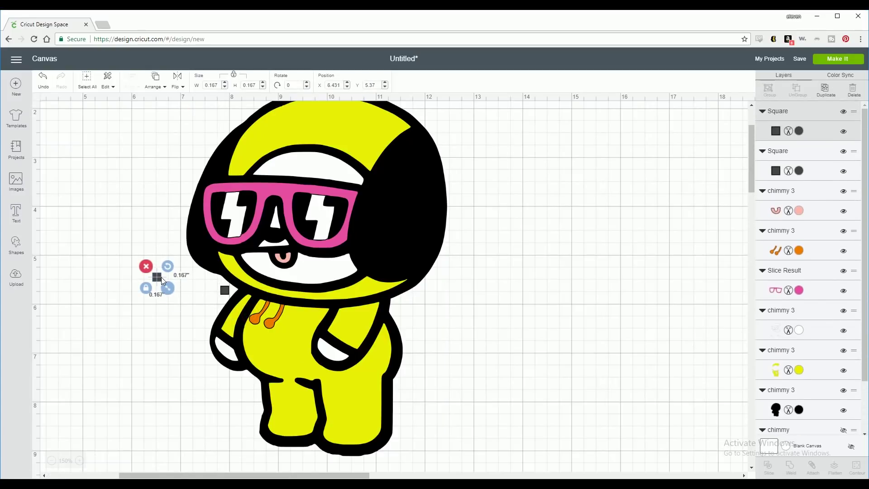
- Duplicate the copied square four times to have six small squares in total
key("ctrl+d")
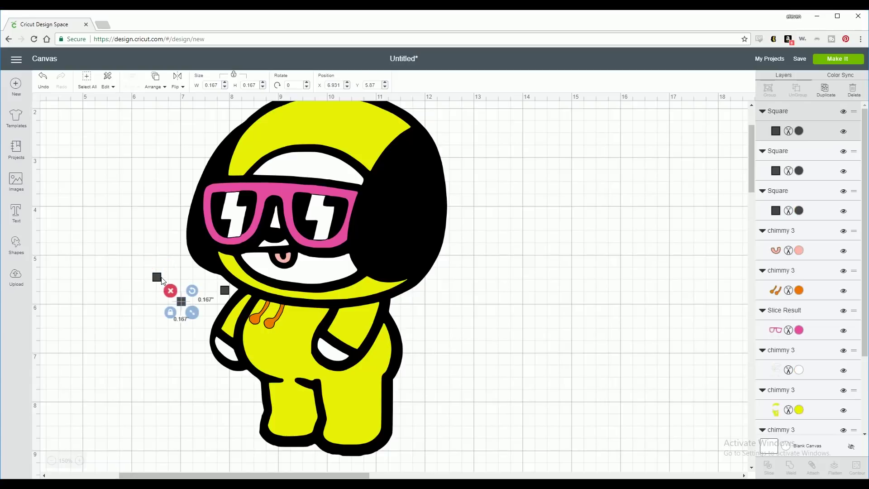
key("ctrl+d")
key("ctrl+d")
key("ctrl+d")
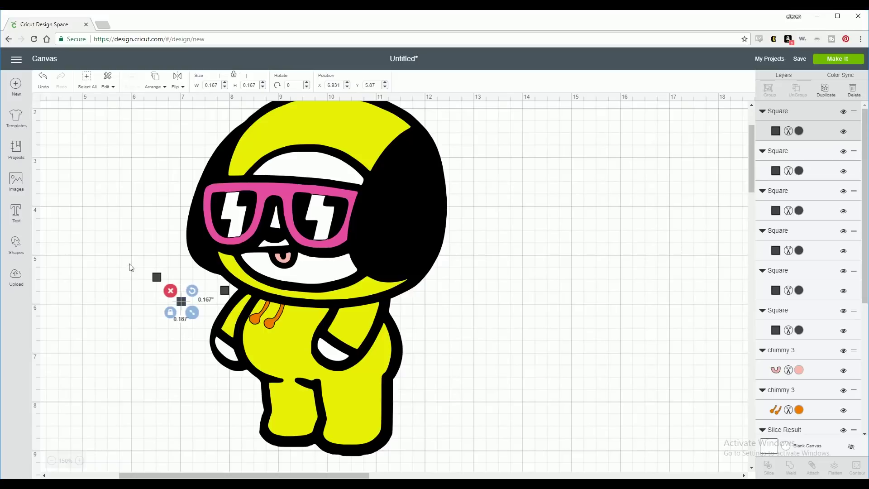
left_click_drag(95, 230, 235, 321)
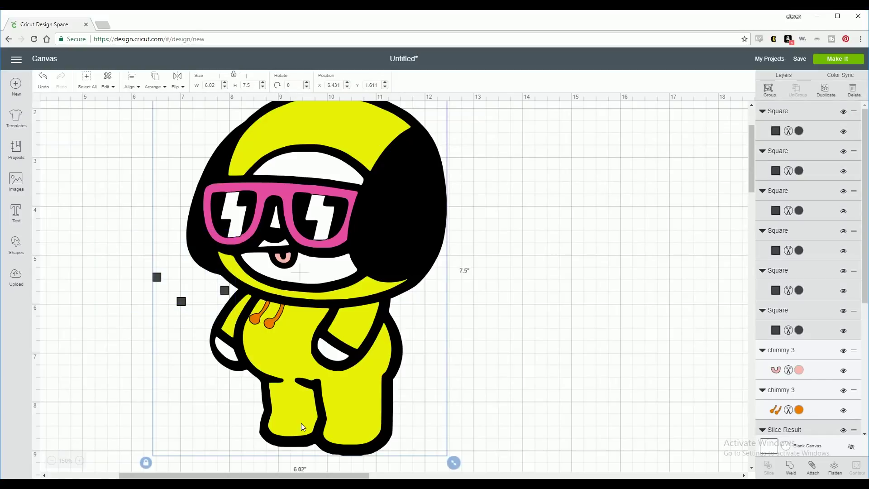
scroll(821, 306, "down", 3)
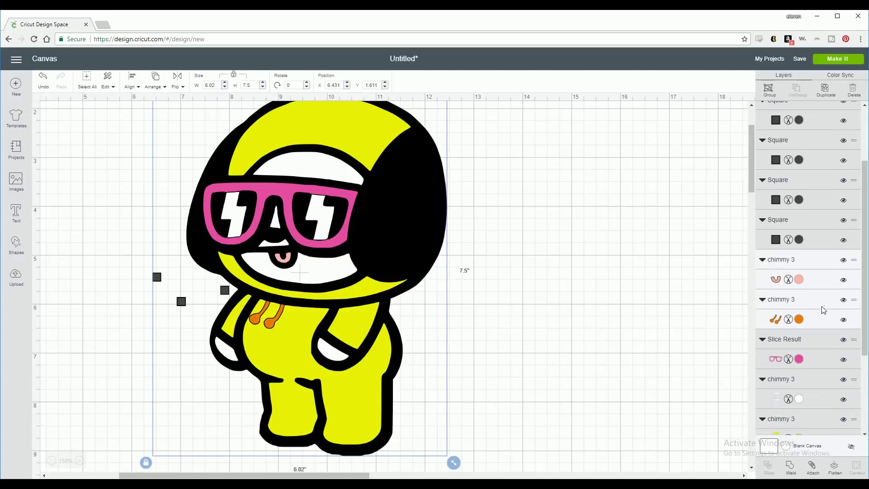
scroll(821, 307, "up", 3)
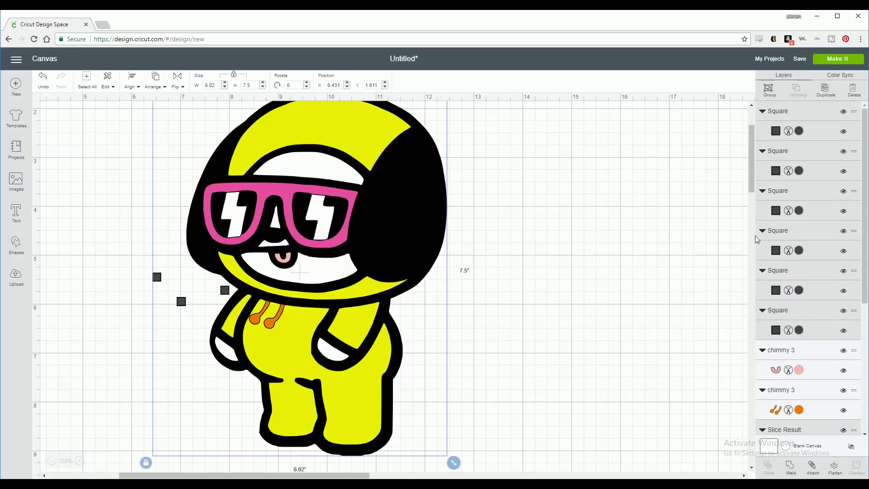
left_click(661, 298)
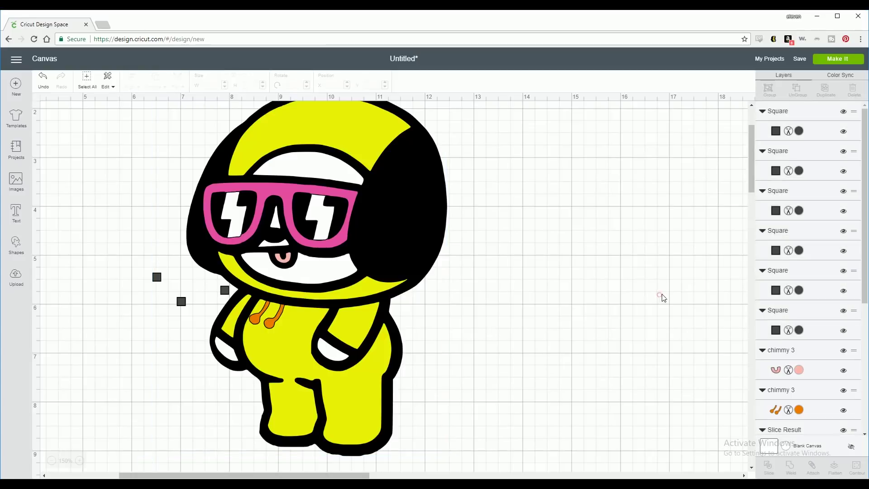
- Select all six square layers and center them on top of one another
left_click(797, 125)
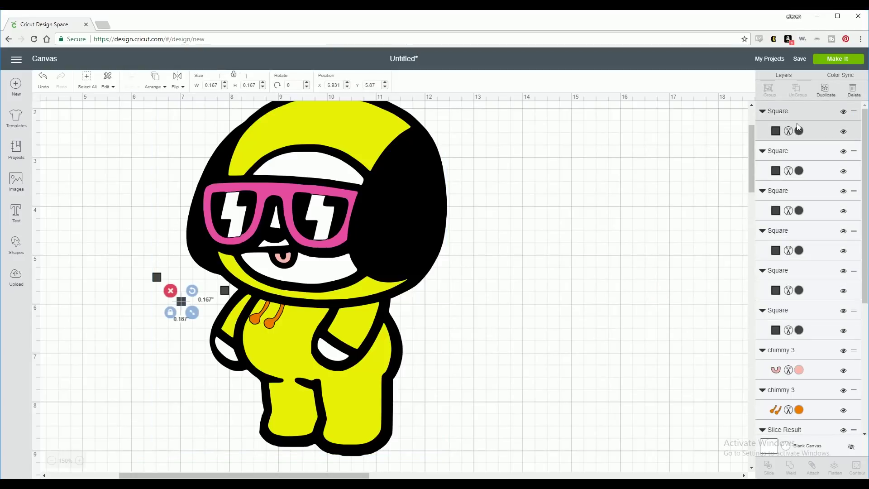
left_click(793, 156, "shift")
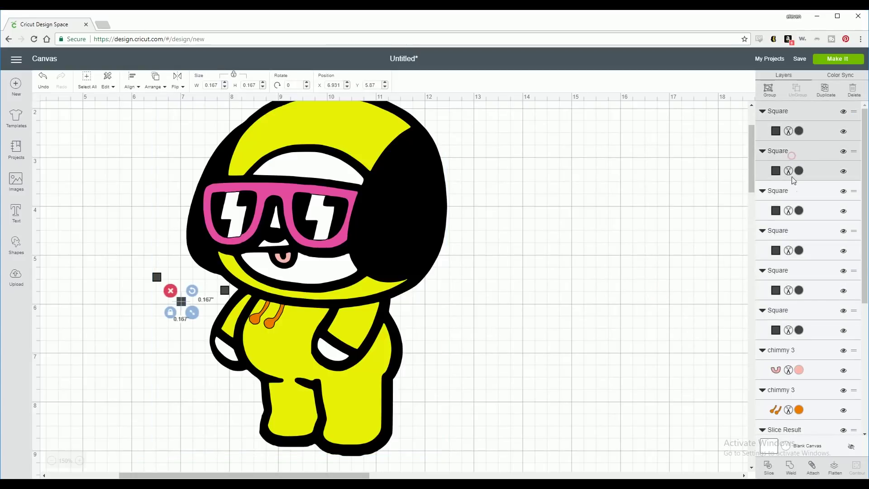
left_click(792, 194, "shift")
left_click(806, 234, "shift")
left_click(813, 282, "shift")
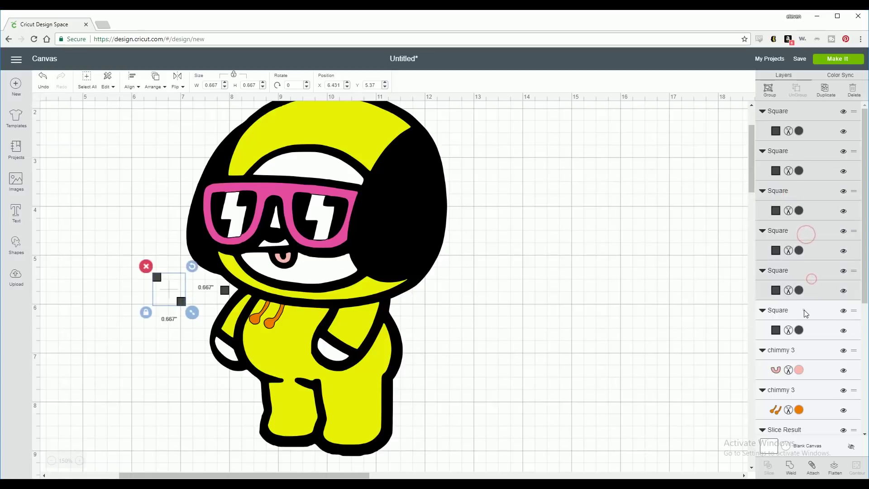
left_click(803, 309, "shift")
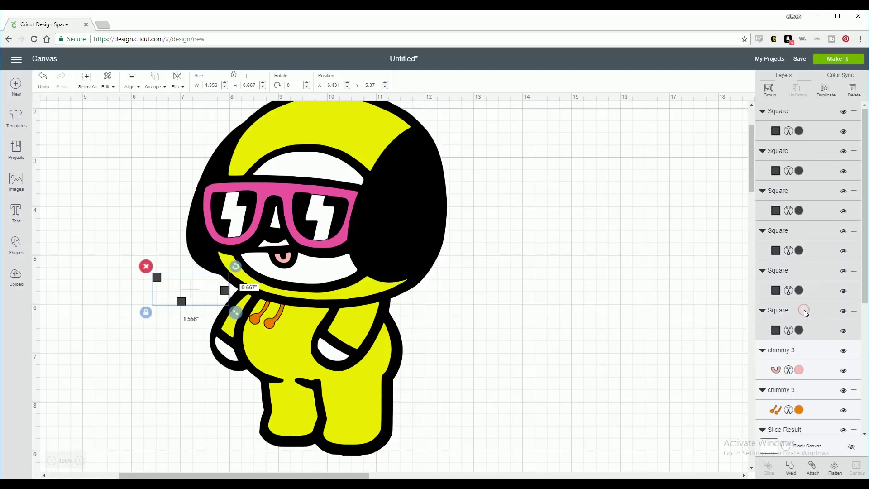
left_click(138, 90)
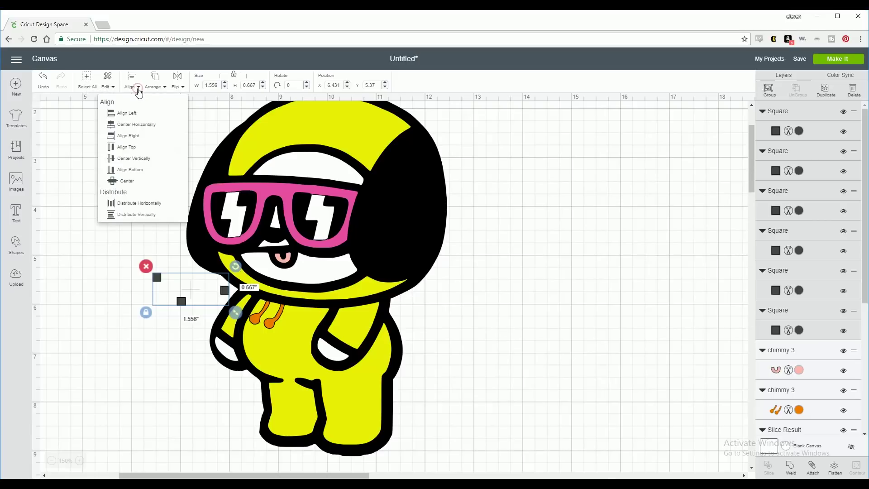
left_click(117, 185)
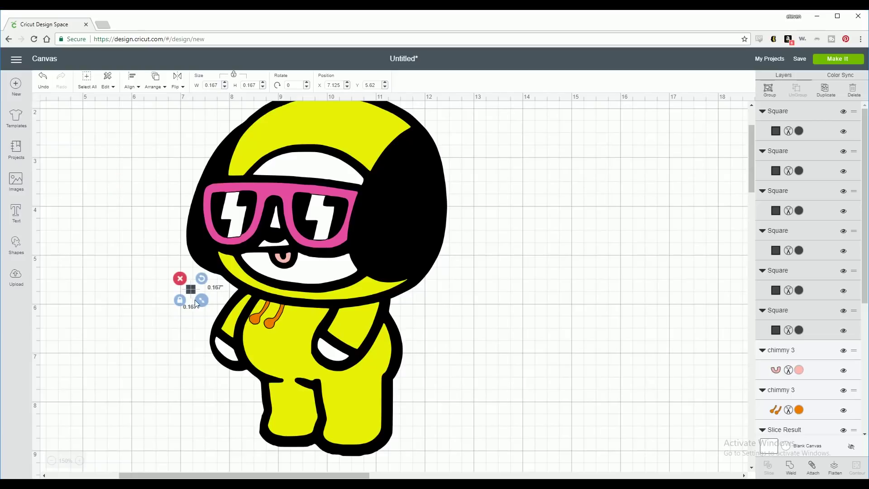
- Move the stacked squares into the gap between the character's head and arm, at about X 7.792, Y 5.657
left_click_drag(187, 288, 223, 292)
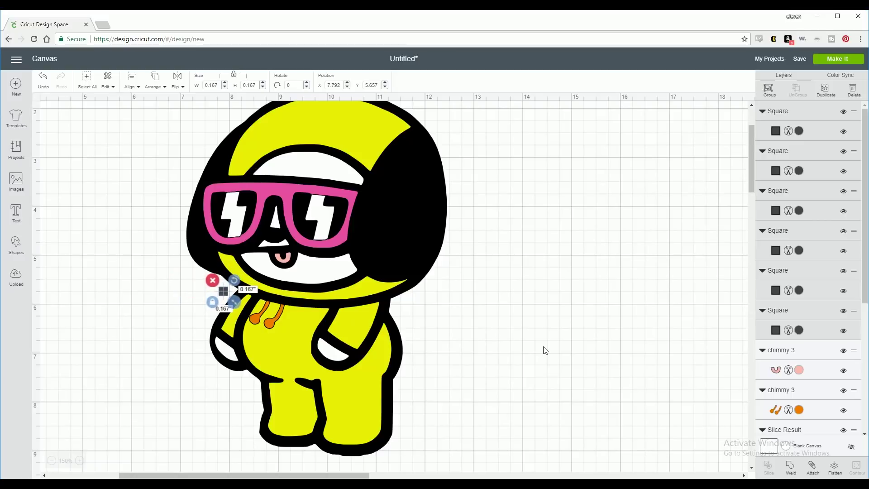
scroll(545, 350, "up", 1)
scroll(545, 350, "down", 1)
scroll(249, 320, "up", 1)
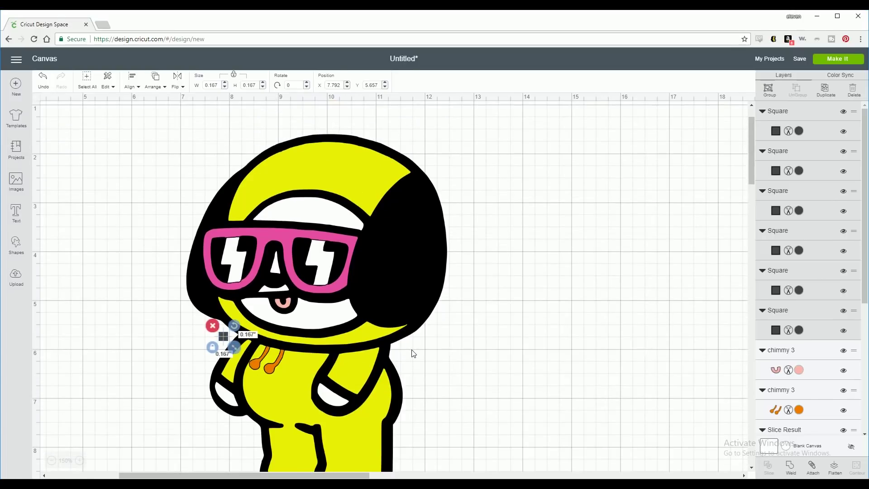
scroll(412, 353, "up", 1)
scroll(411, 349, "down", 1)
scroll(230, 371, "down", 1)
scroll(236, 371, "down", 1)
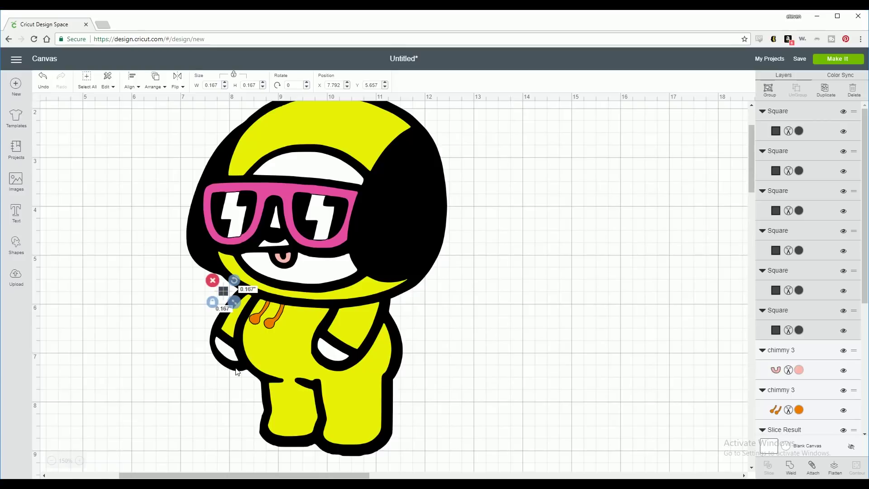
- Attach the topmost square to the pink tongue layer
left_click(589, 312)
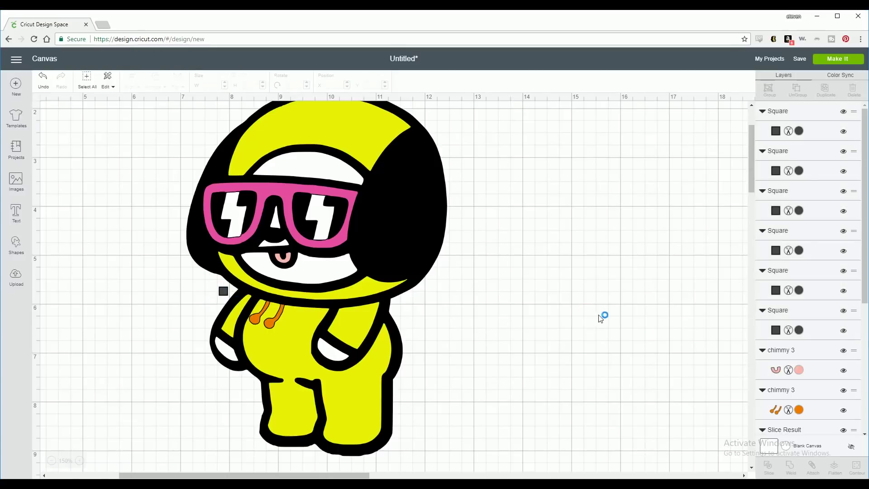
left_click(797, 113)
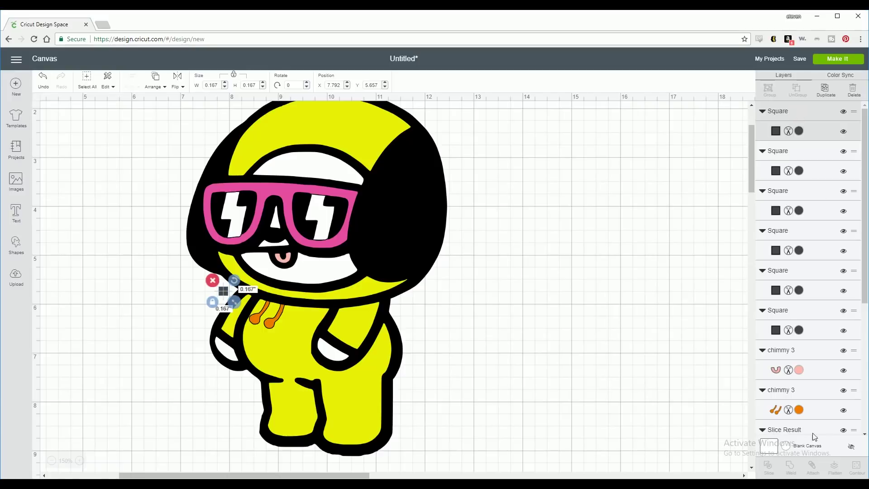
left_click(813, 354)
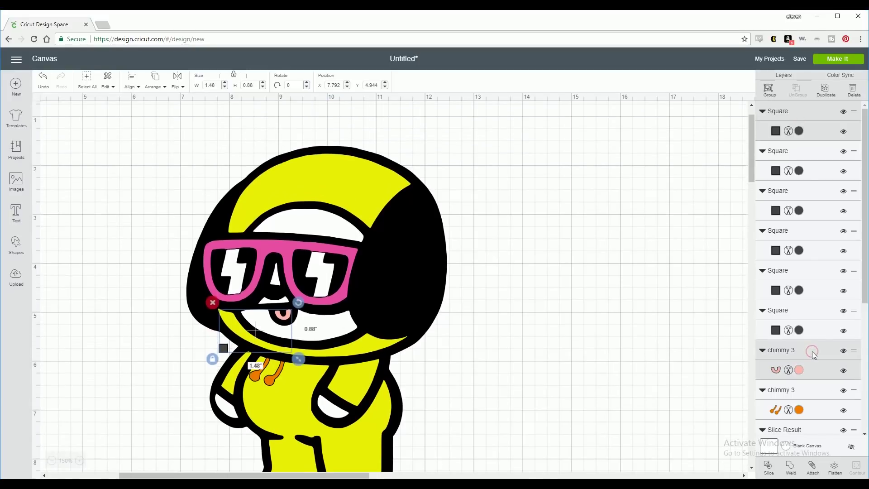
left_click(816, 473)
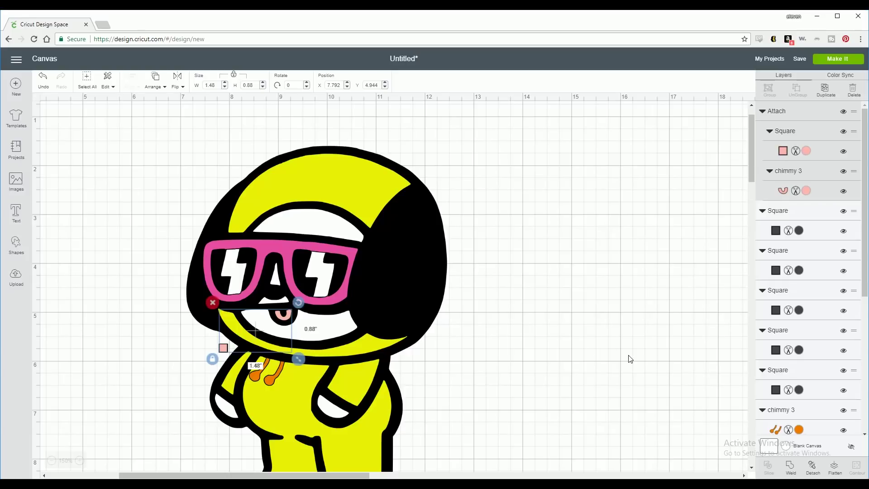
scroll(504, 299, "down", 1)
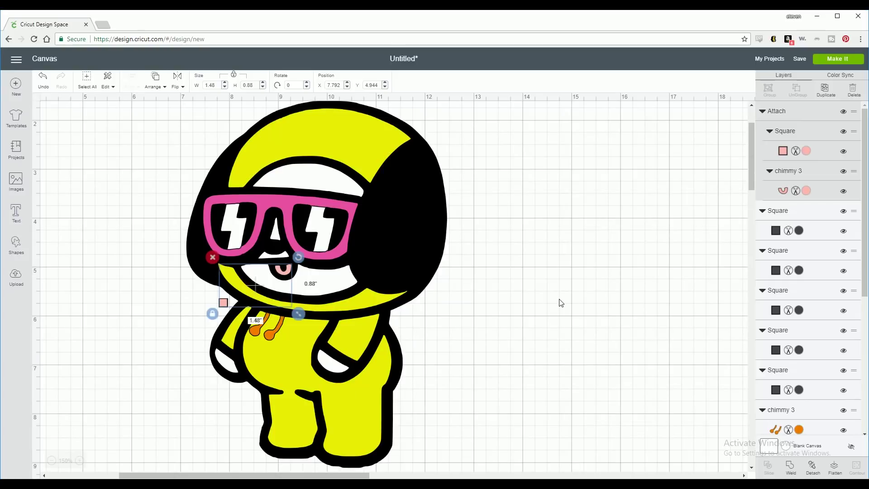
- Attach the next unattached square to the orange drawstring layer
scroll(561, 303, "down", 1)
scroll(594, 292, "up", 1)
left_click(821, 220)
scroll(820, 219, "down", 2)
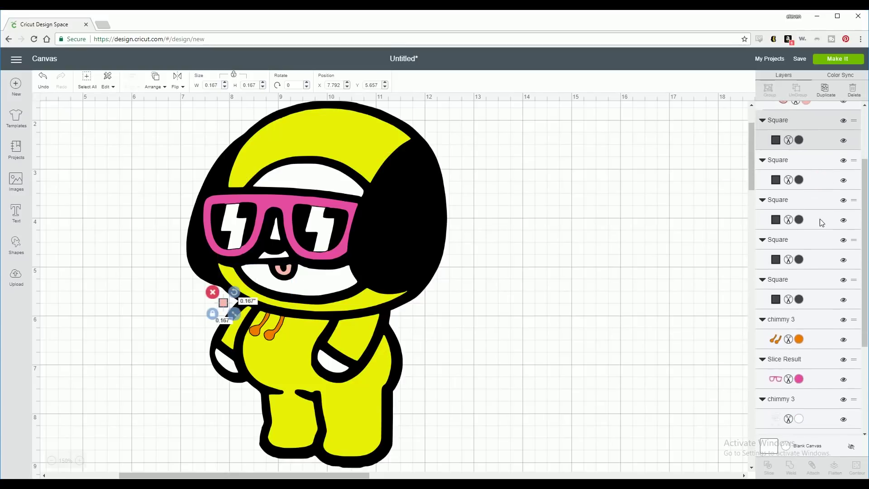
left_click(798, 317)
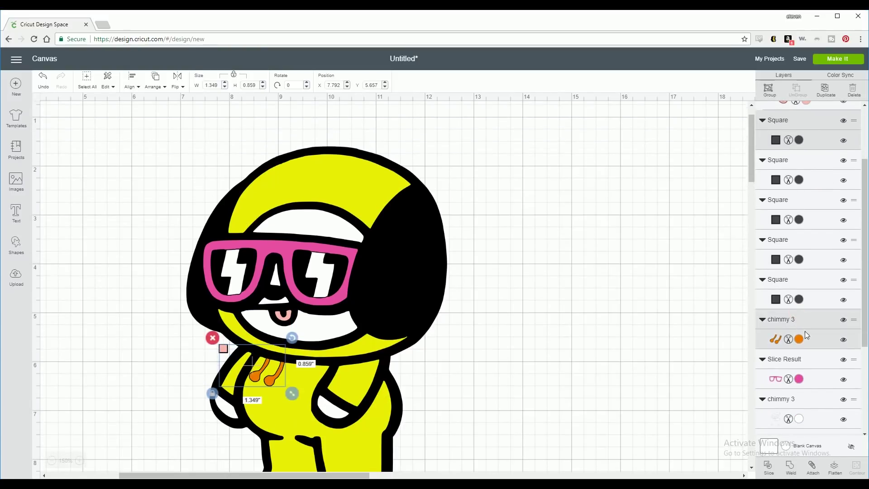
left_click(813, 466)
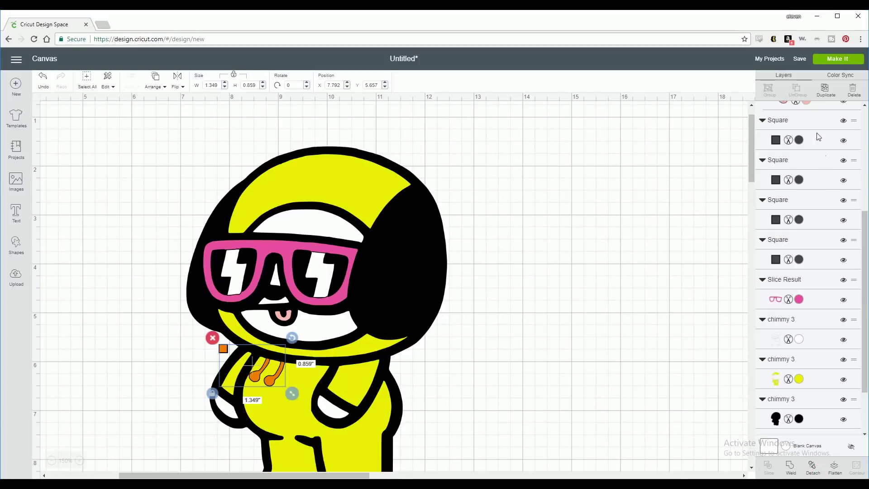
- Attach the next unattached square to the pink glasses layer
left_click(798, 119)
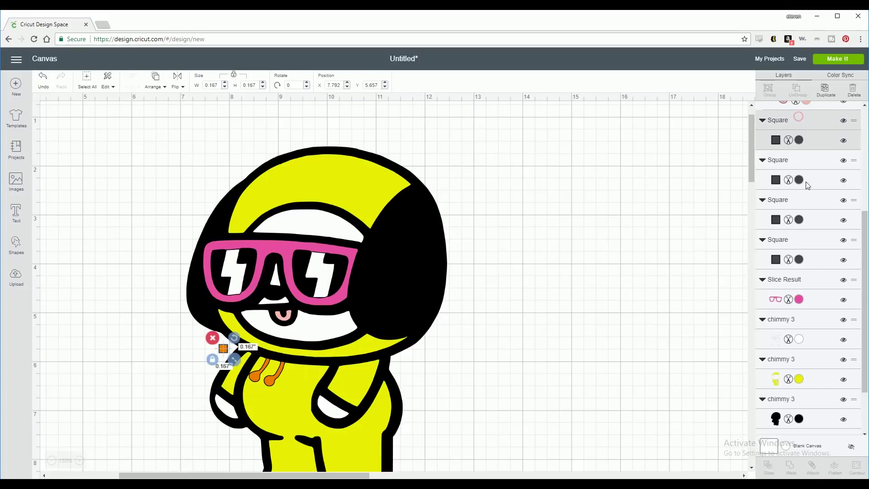
left_click(810, 283, "shift")
left_click(812, 466)
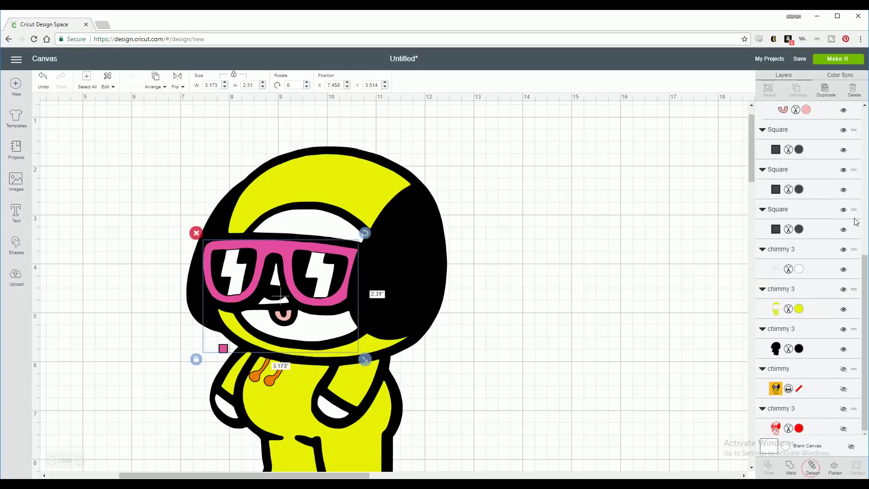
- Attach one of the remaining loose squares to the white face and hands layer
left_click(818, 130)
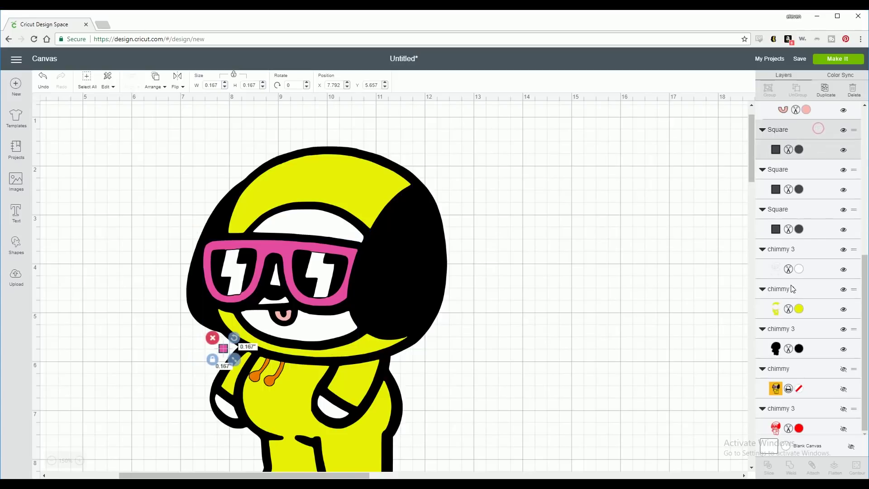
left_click(806, 249, "shift")
left_click(813, 470)
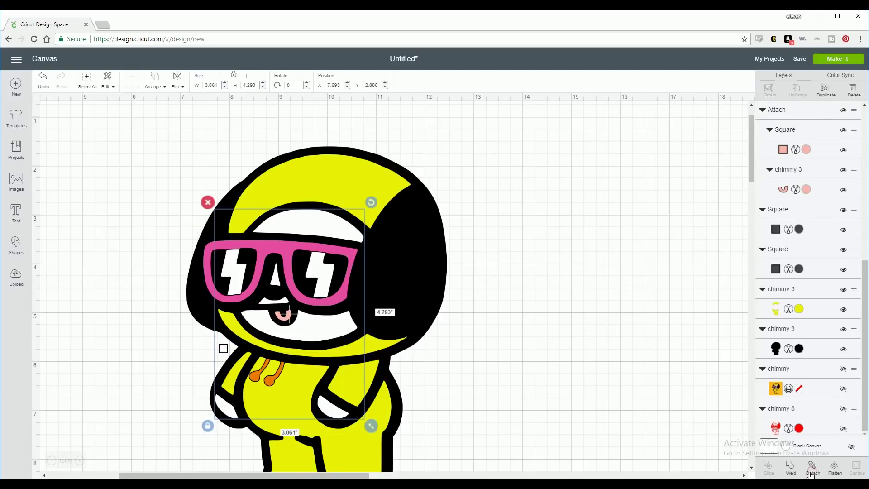
- Attach another loose square to the yellow body layer
left_click(800, 218)
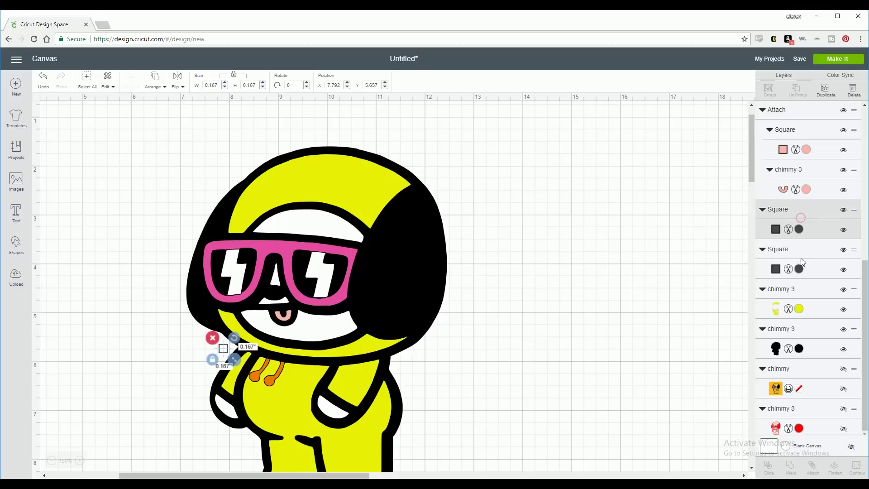
left_click(810, 290, "shift")
left_click(812, 471)
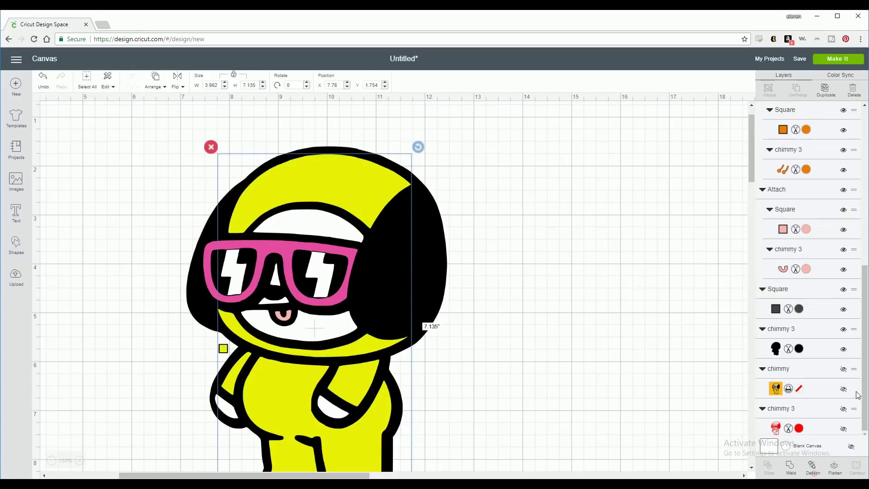
- Attach the last loose square to the black silhouette layer and send the attached pair to the back
left_click(800, 287)
left_click(795, 330, "shift")
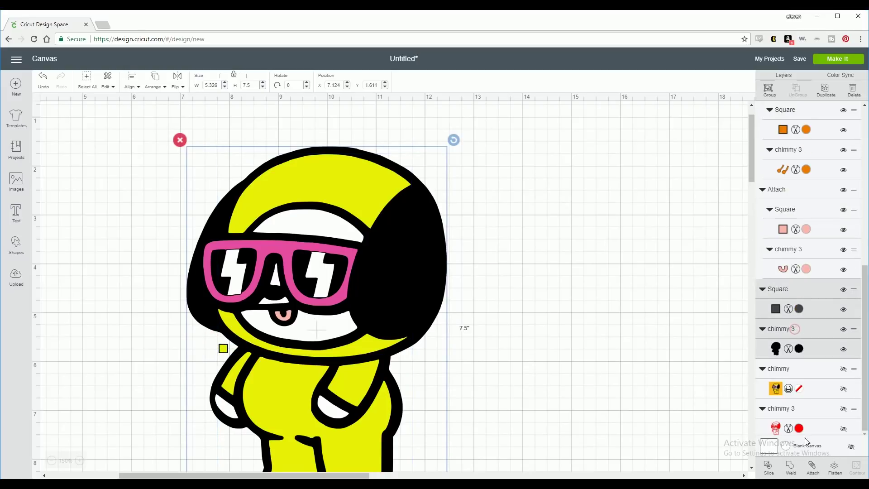
left_click(813, 471)
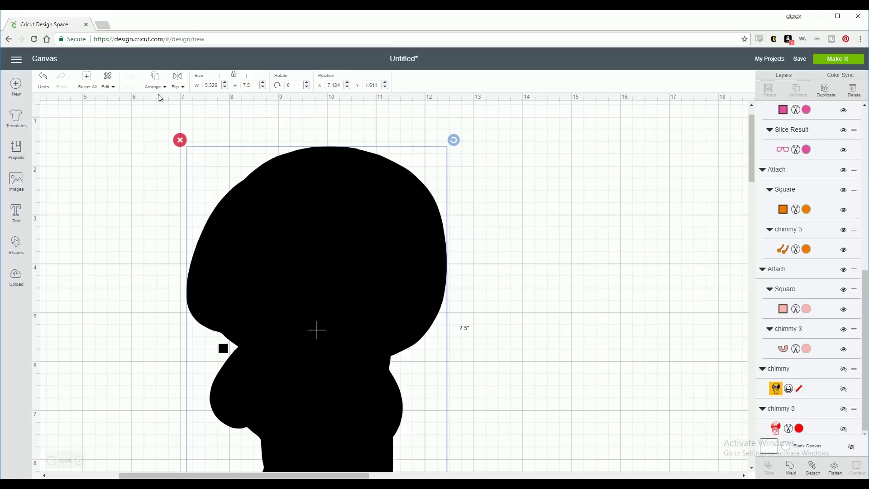
left_click(162, 86)
left_click(161, 113)
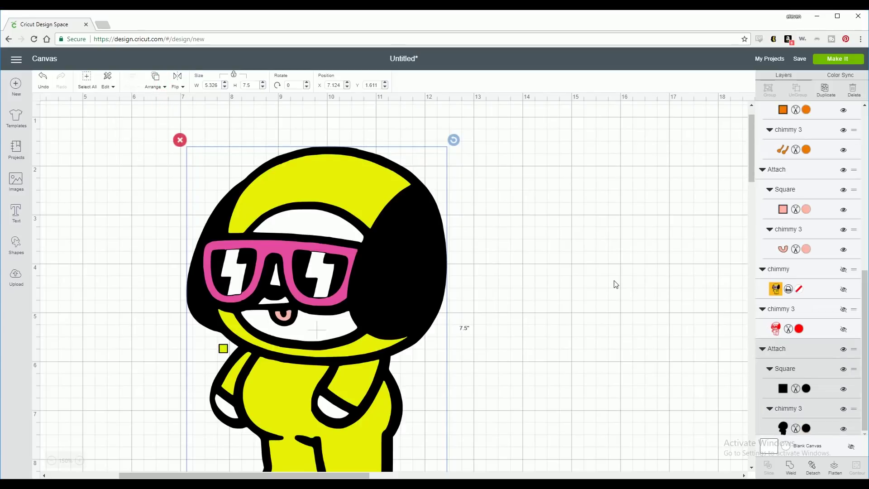
- Open the cutting mat preview and test moving the white shapes with their square about the mat and back
scroll(615, 284, "down", 2)
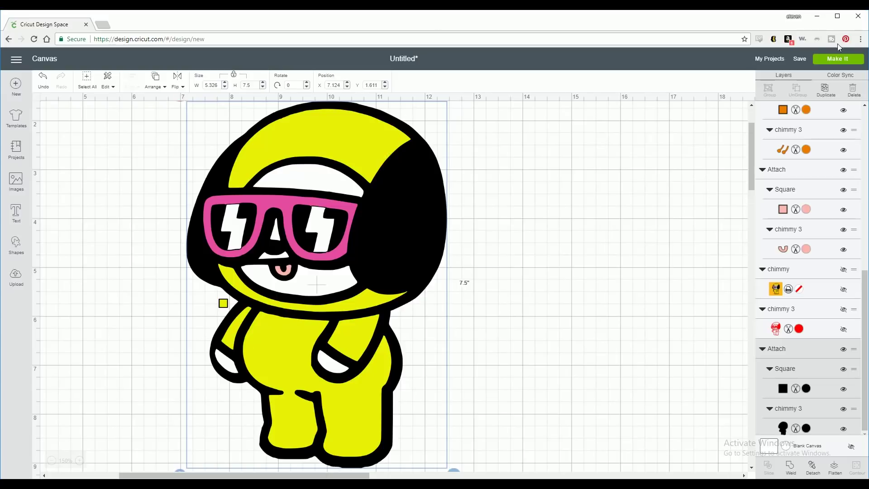
left_click(838, 61)
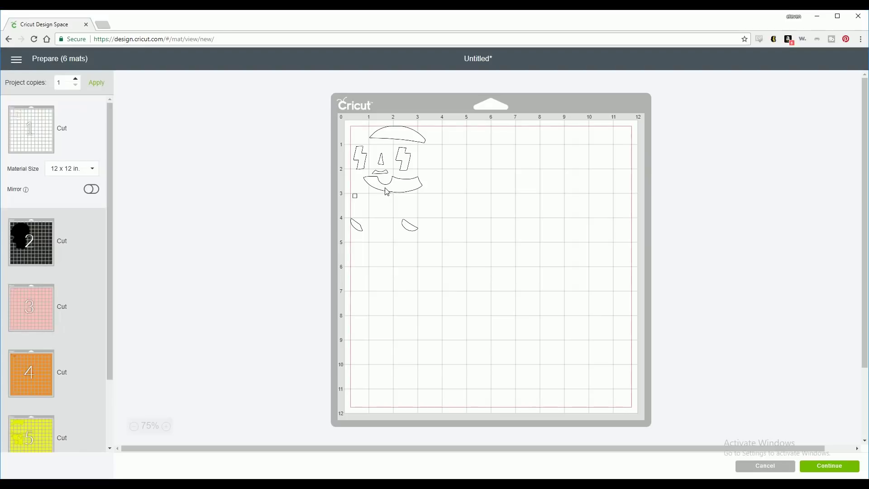
left_click_drag(387, 193, 407, 194)
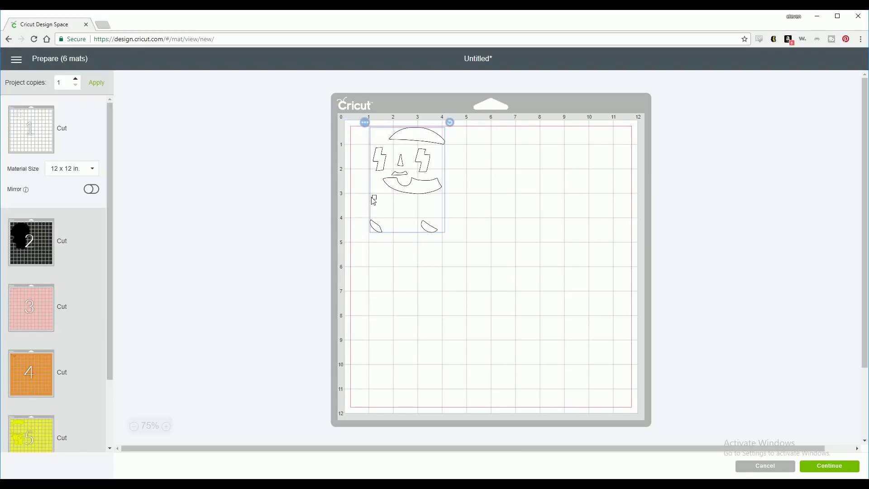
left_click_drag(426, 195, 406, 195)
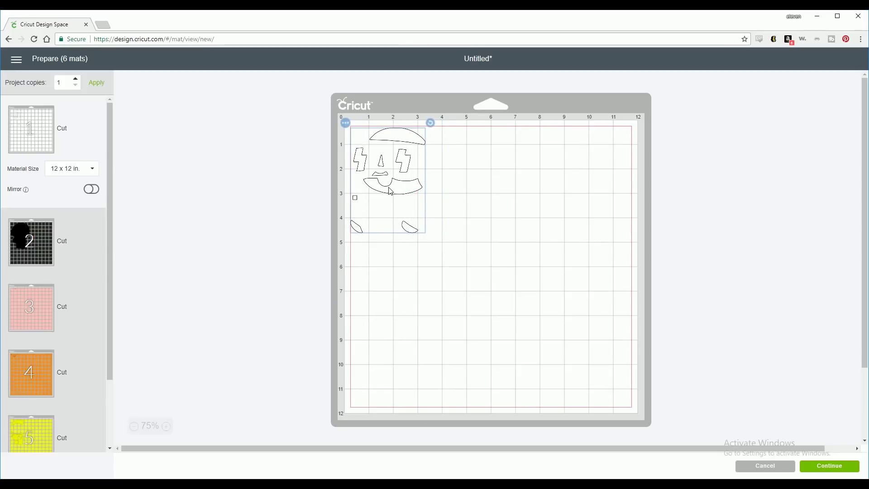
left_click(294, 207)
- Check the placement of the shapes and squares on the black, pink and orange mats, and return to the design canvas
left_click(38, 261)
left_click(41, 298)
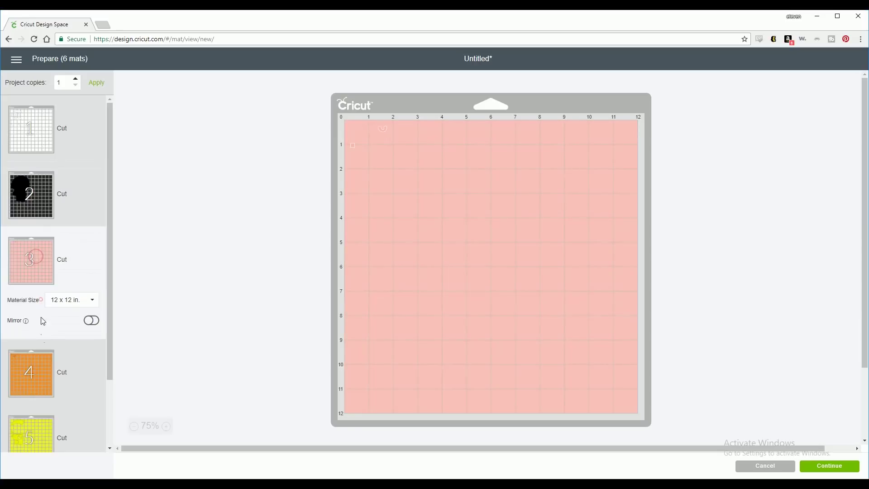
left_click(39, 342)
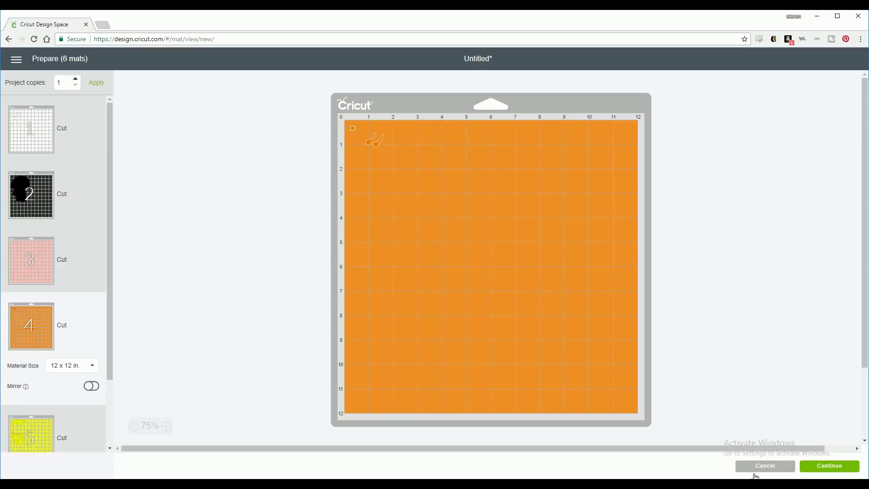
left_click(768, 471)
scroll(255, 259, "down", 2)
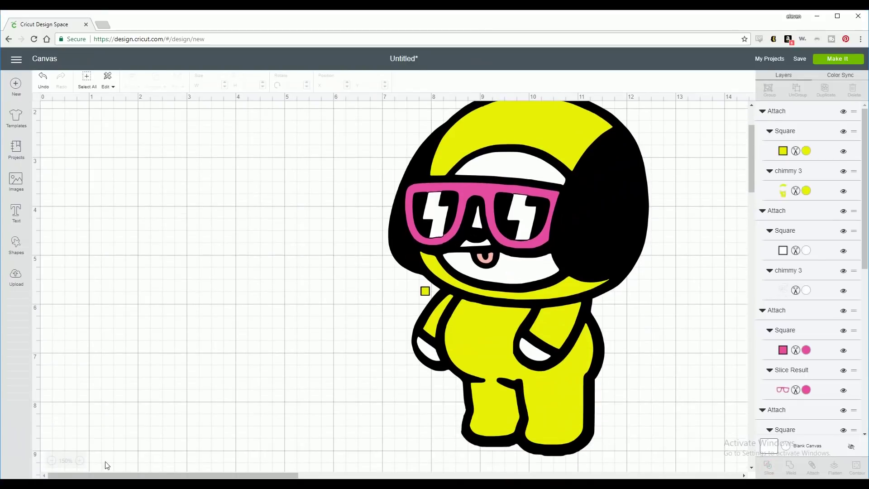
left_click(53, 461)
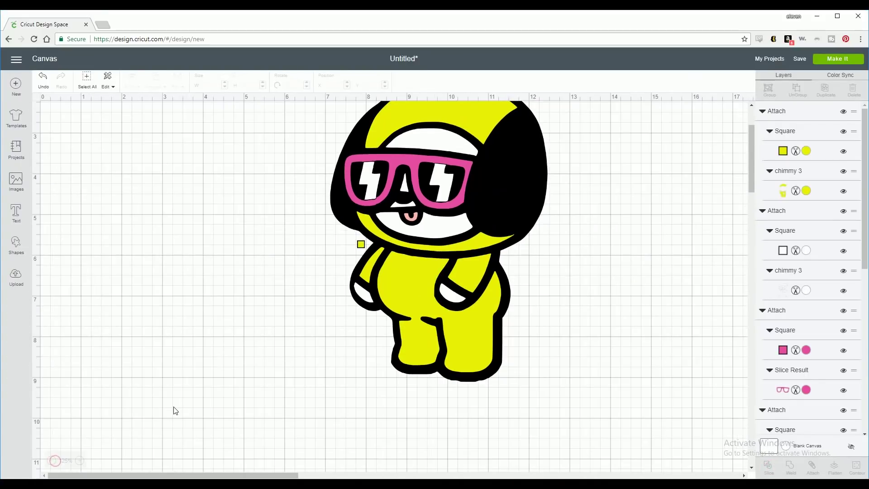
scroll(173, 409, "up", 2)
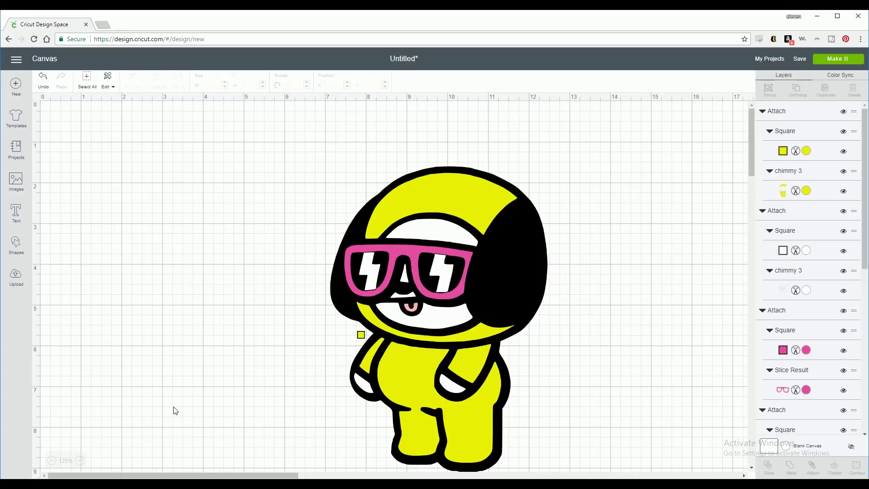